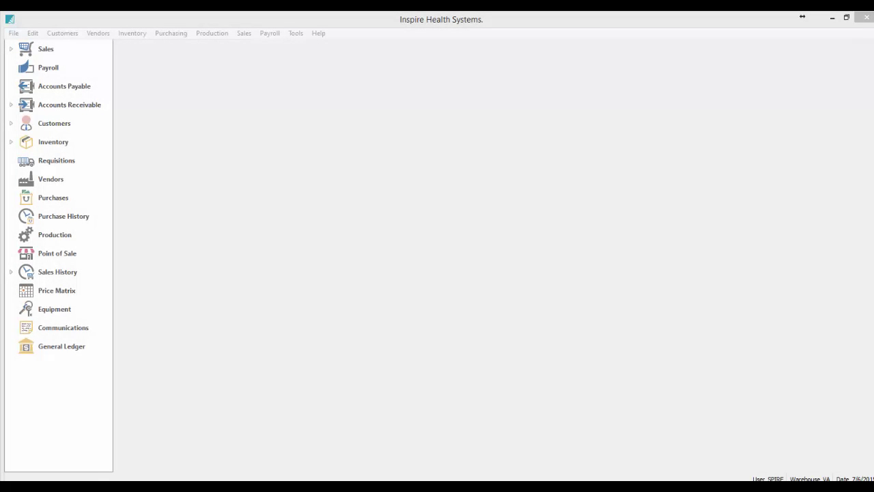
Open Fitness Development Equipment from the A/P vendor list, check then uncheck its 4,366.32 invoice, and close it.
left_click(64, 88)
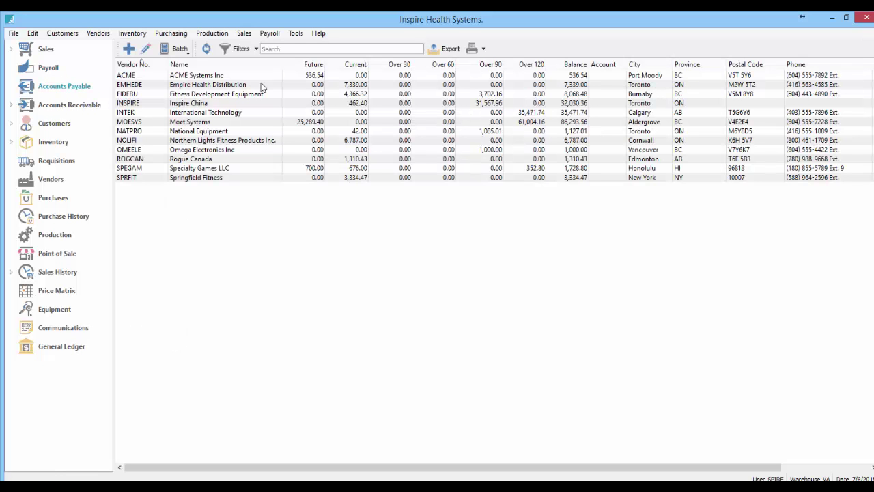
left_click(311, 123)
left_click(366, 95)
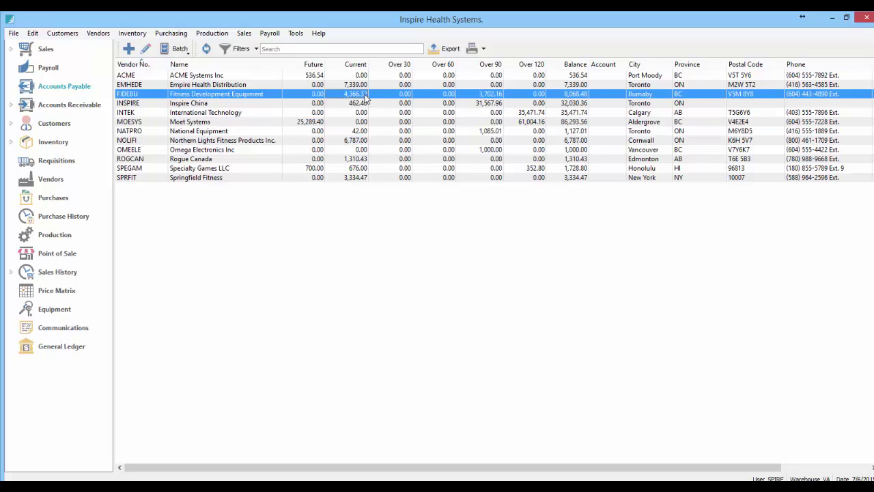
double_click(366, 98)
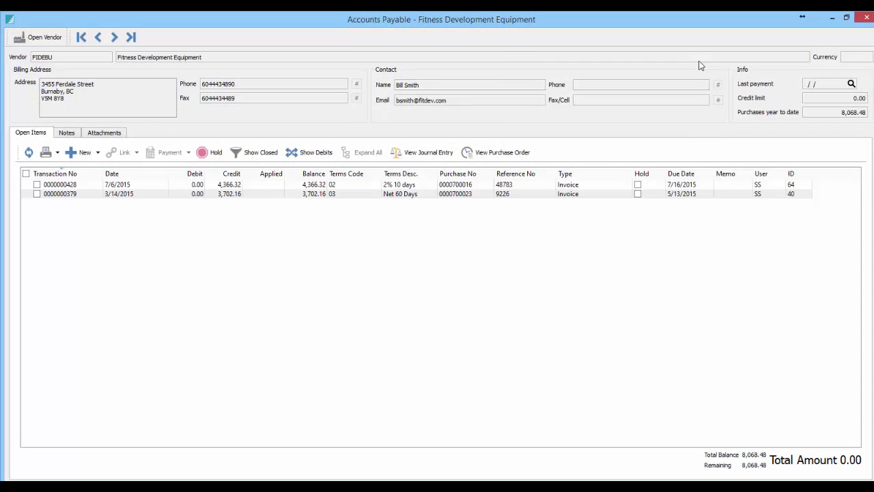
left_click(37, 185)
left_click(37, 184)
left_click(866, 19)
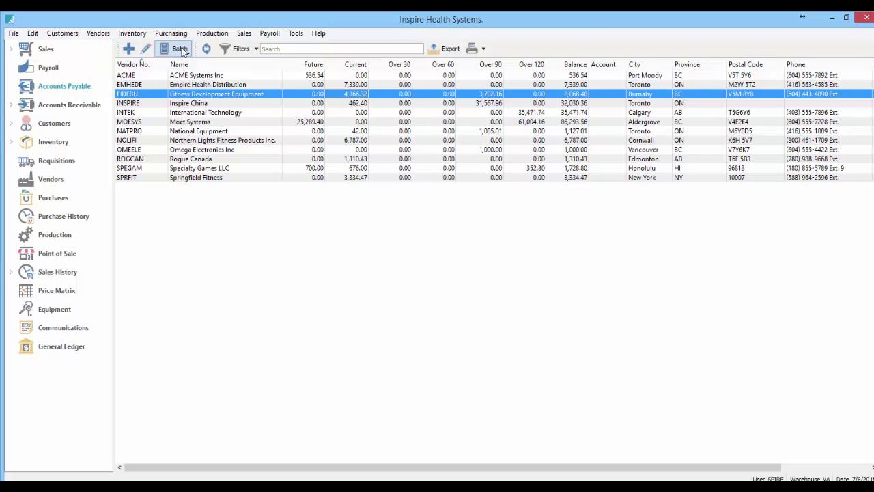
Open the A/P Batches list from the Batch menu and add a new payment batch.
left_click(183, 52)
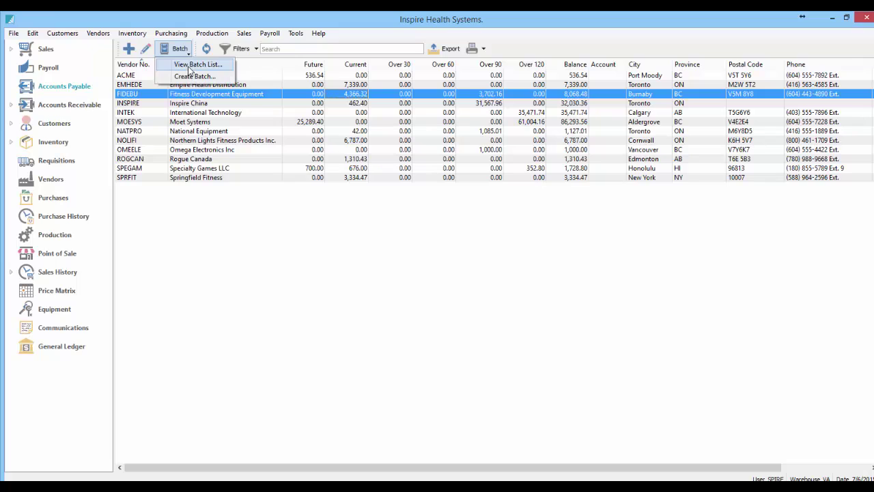
left_click(190, 66)
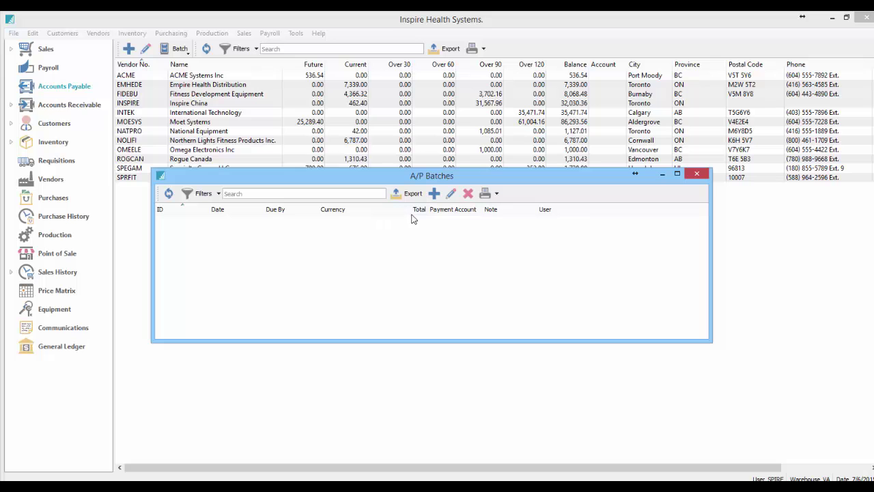
left_click(435, 194)
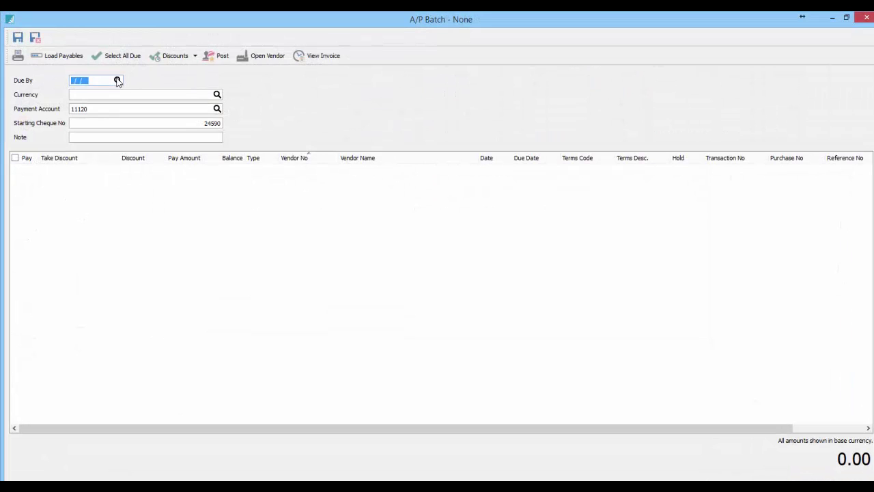
Replace the batch's starting cheque number with 24595.
left_click(197, 93)
left_click(172, 106)
left_click(157, 121)
type("24595")
Load outstanding payables, then enter a 12.00 discount on ACME Systems' 536.54 invoice.
left_click(64, 58)
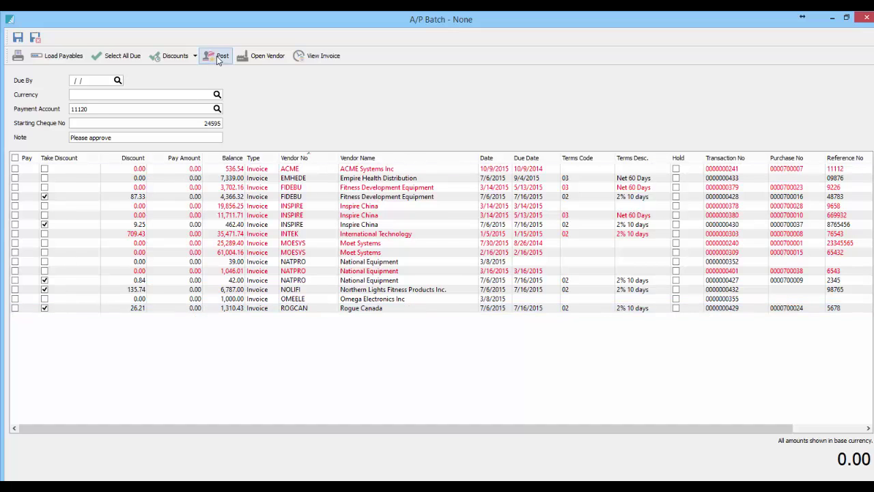
left_click(195, 57)
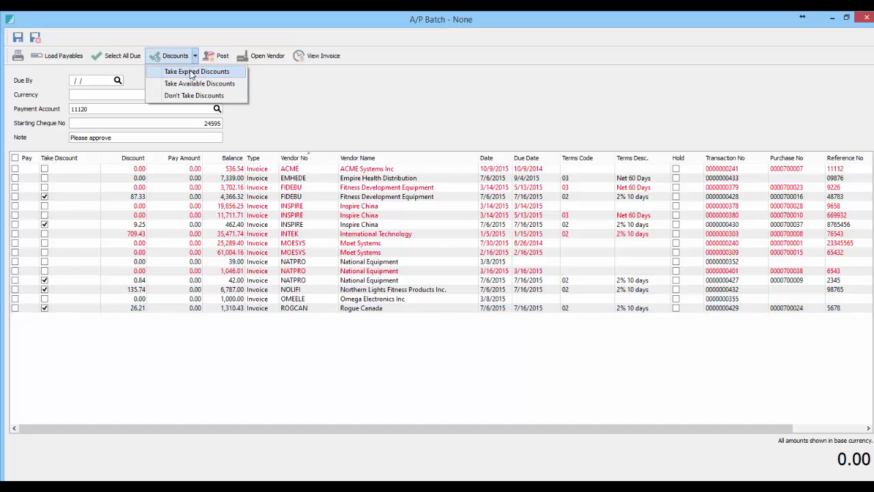
left_click(193, 72)
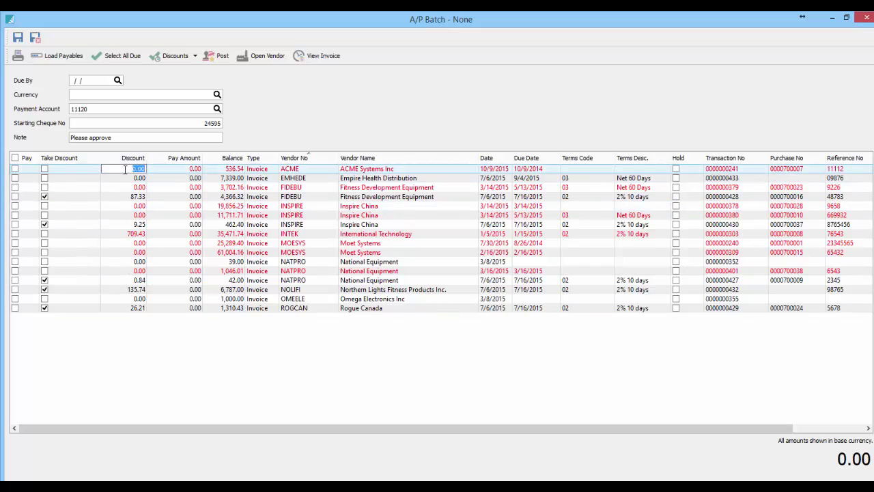
type("1")
left_click_drag(130, 169, 153, 168)
type("12")
key("Tab")
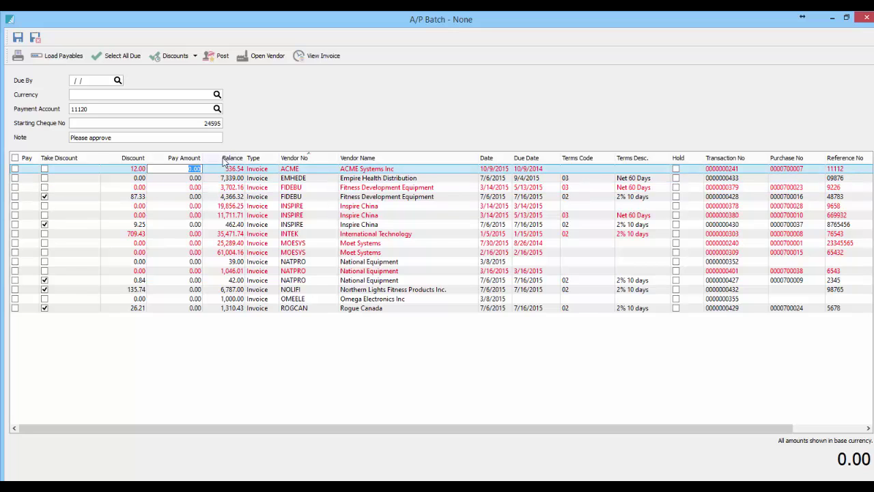
Select all due invoices, sort by due date and vendor, and pay Fitness Development's invoice with its 87.33 discount.
left_click(122, 56)
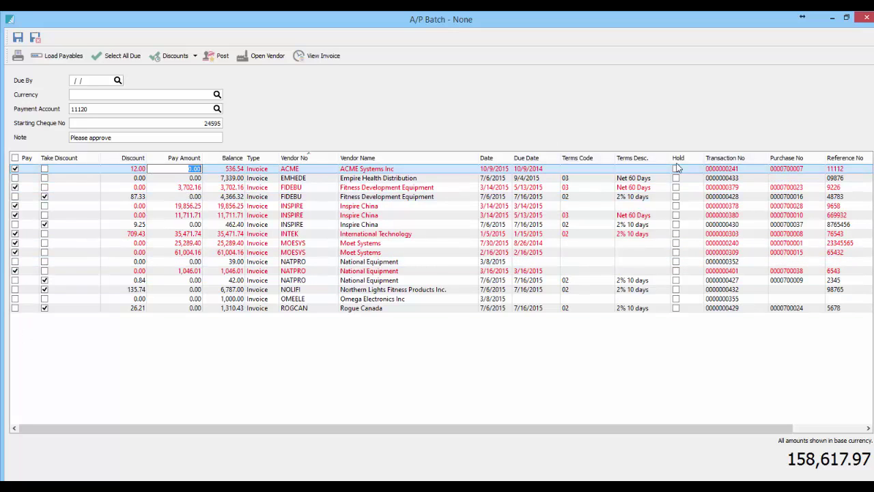
left_click(502, 160)
left_click(521, 159)
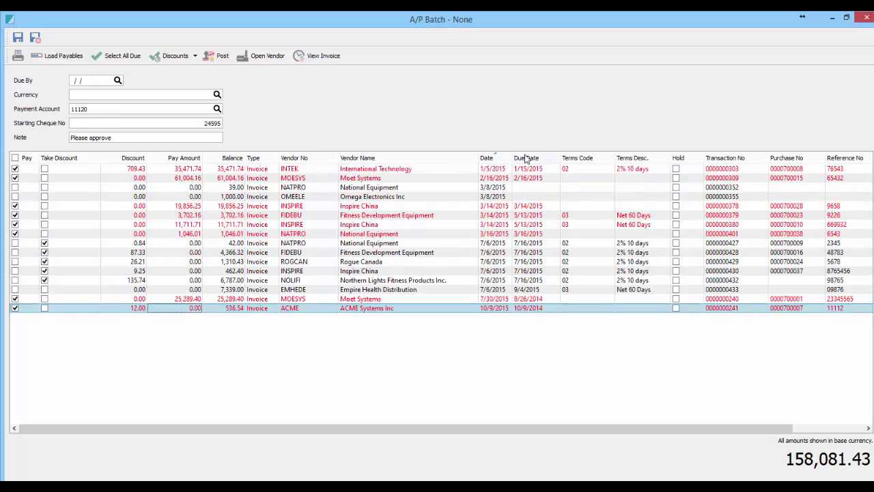
left_click(530, 158)
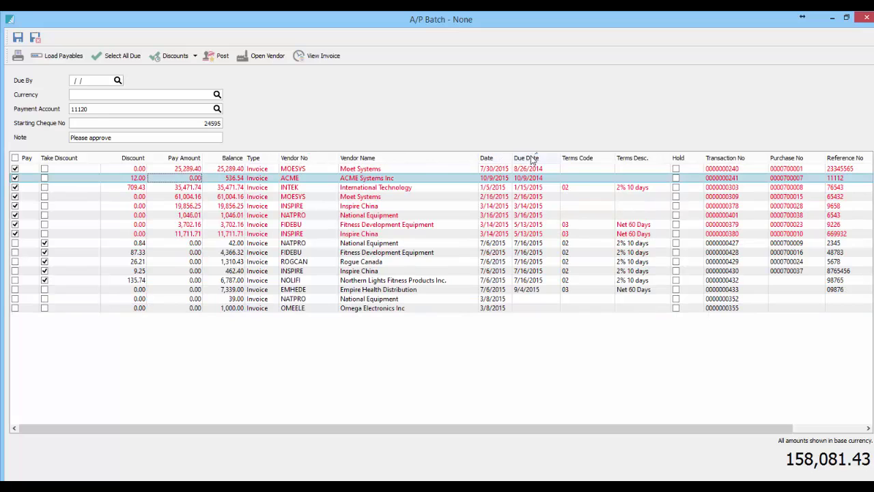
left_click(397, 159)
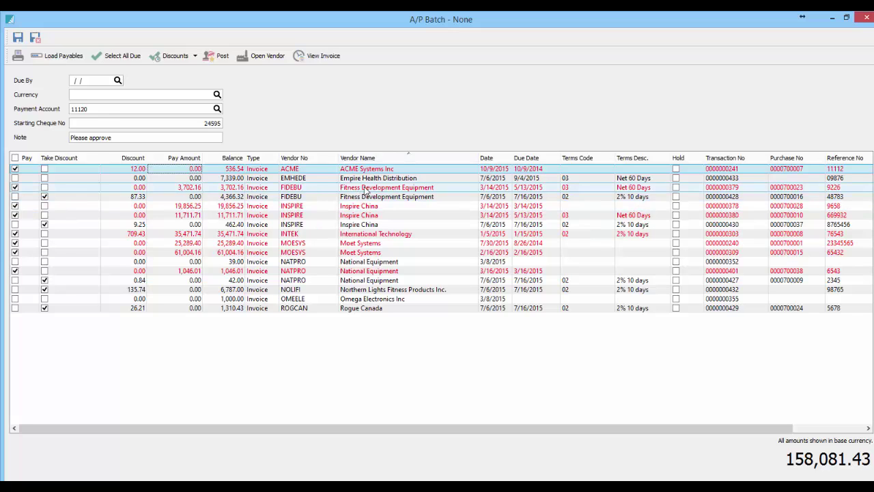
left_click(15, 197)
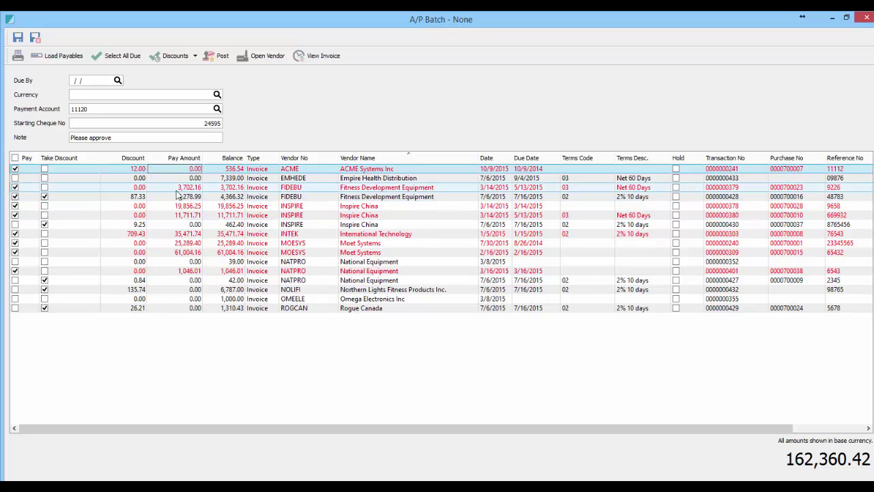
left_click(384, 235)
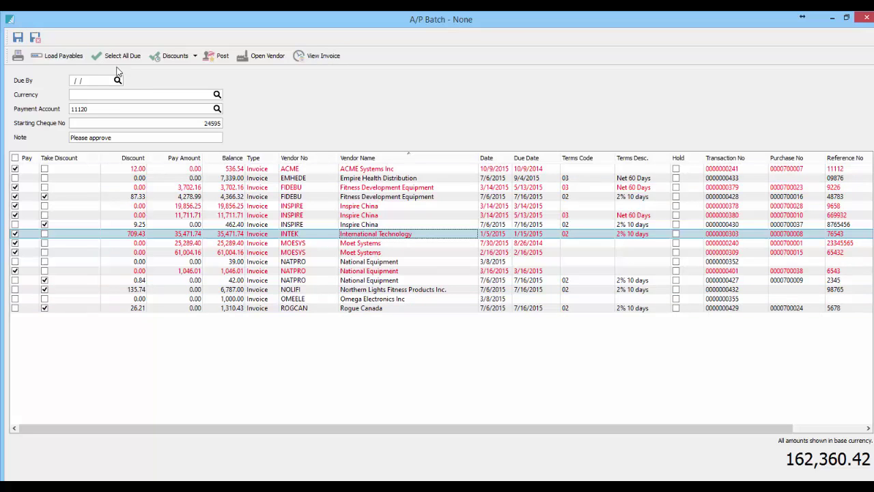
Save batch 1 at 162,360.42, then reopen it from the A/P Batches list to review its eight invoices.
left_click(35, 36)
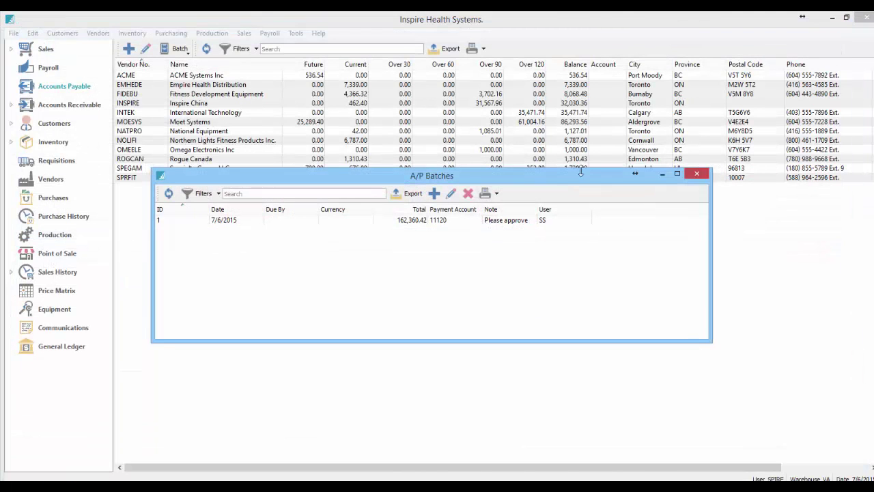
left_click(697, 173)
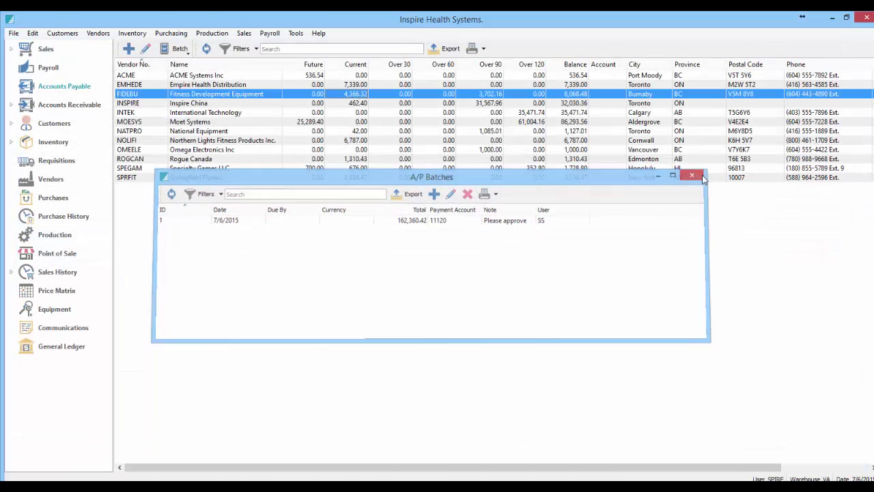
left_click(184, 58)
left_click(196, 63)
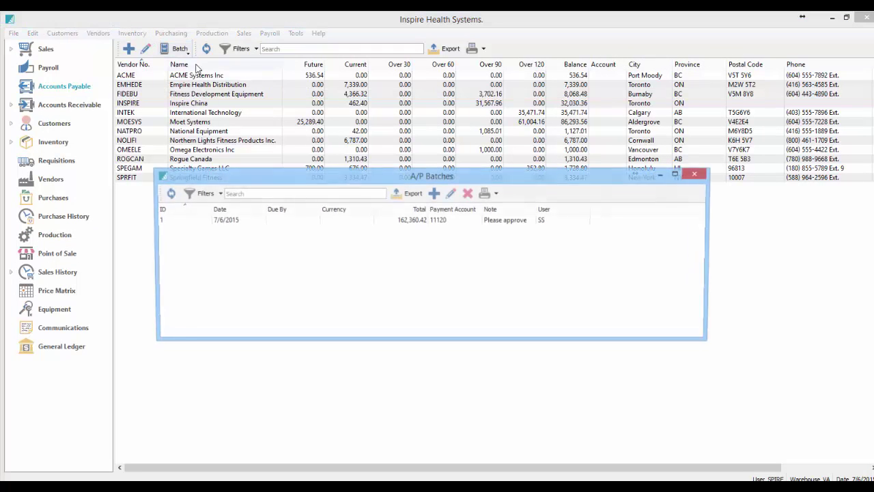
left_click(230, 221)
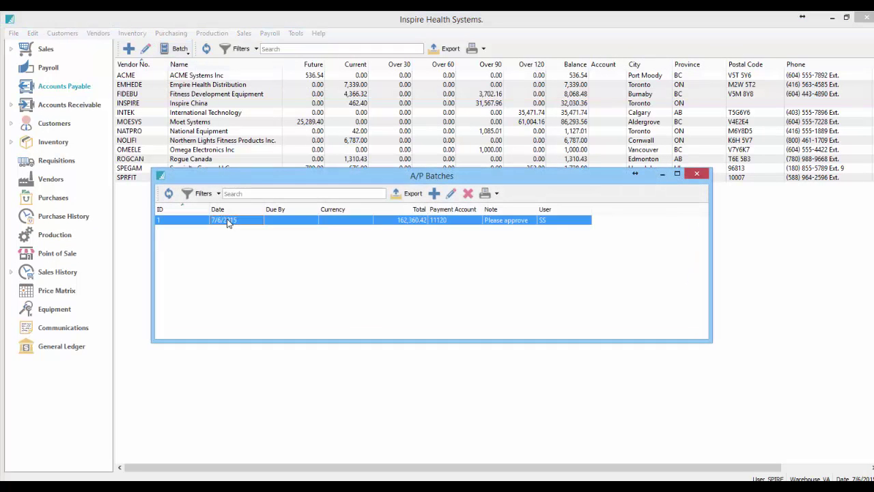
double_click(225, 221)
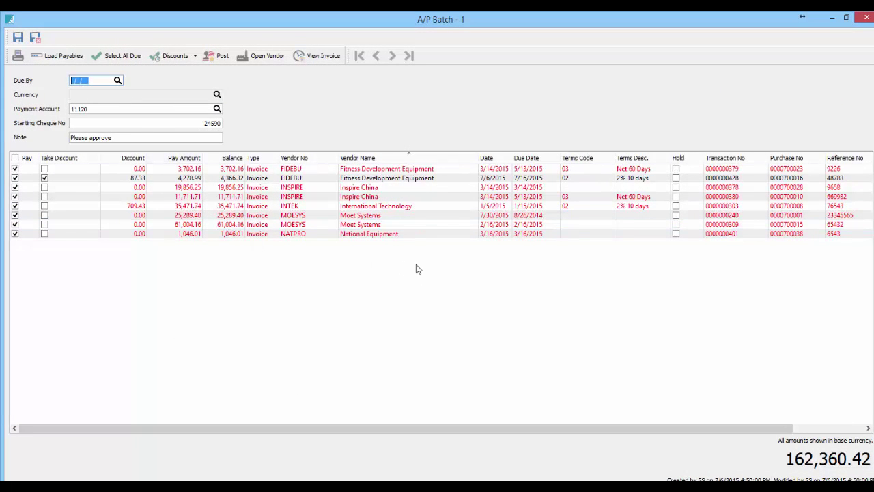
left_click(38, 39)
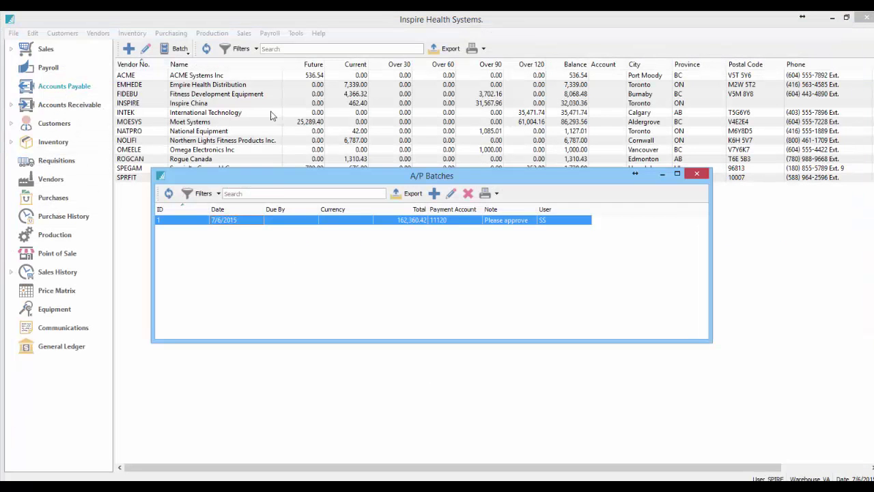
Add batch 2 paying every loaded invoice, totalling 17,344.33, save it, and select it in the list.
left_click(437, 197)
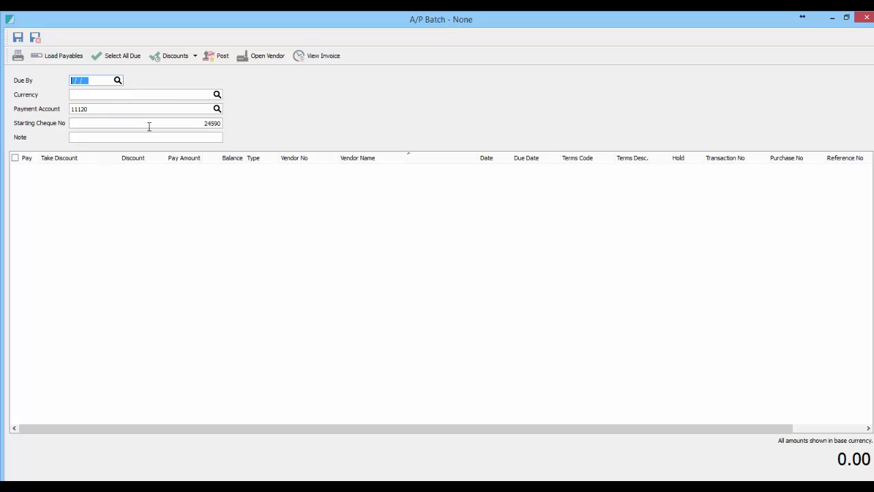
left_click(73, 59)
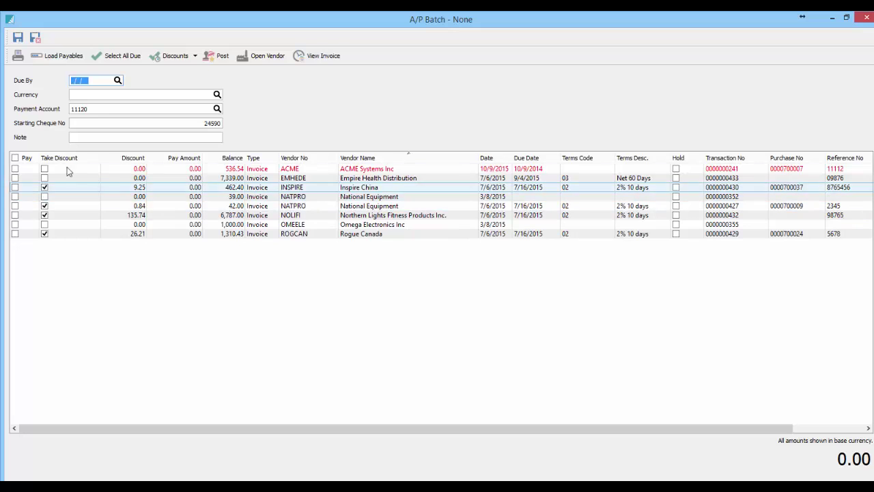
left_click(15, 158)
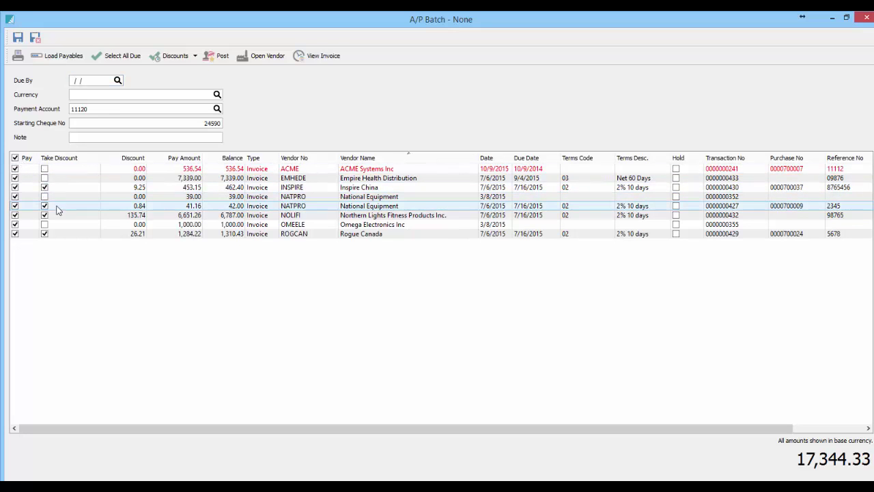
left_click(39, 38)
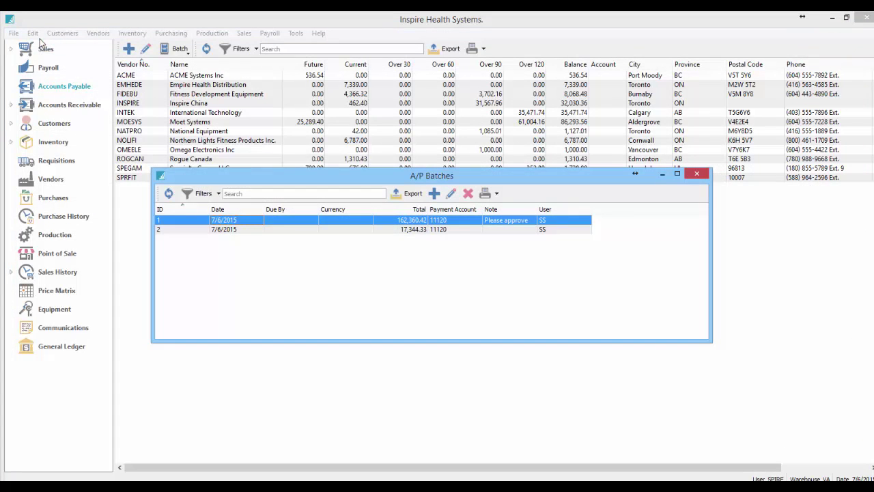
left_click(338, 231)
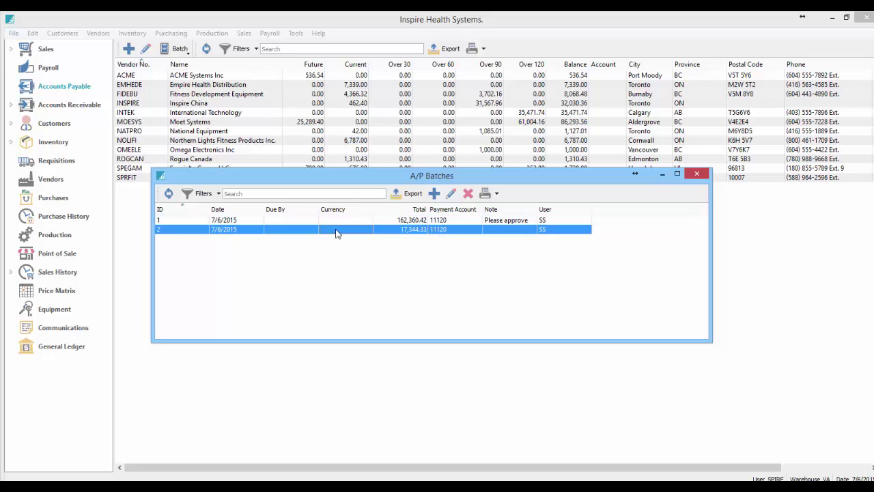
left_click(403, 222)
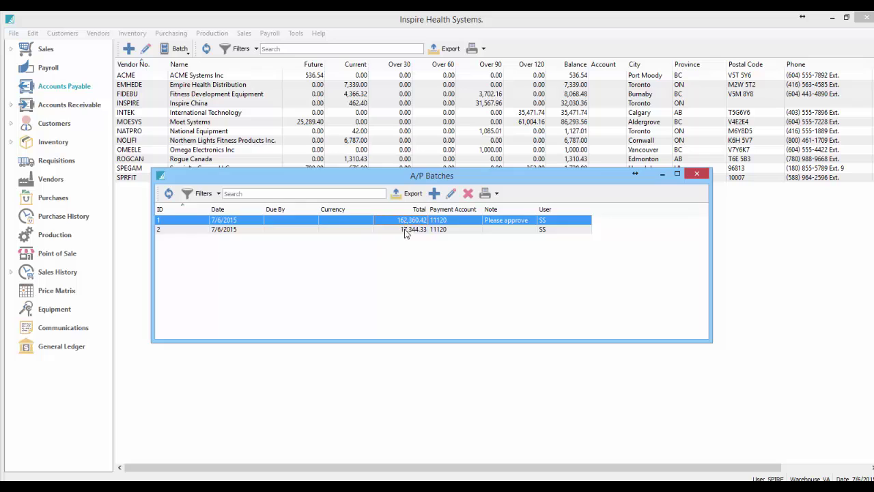
left_click(406, 229)
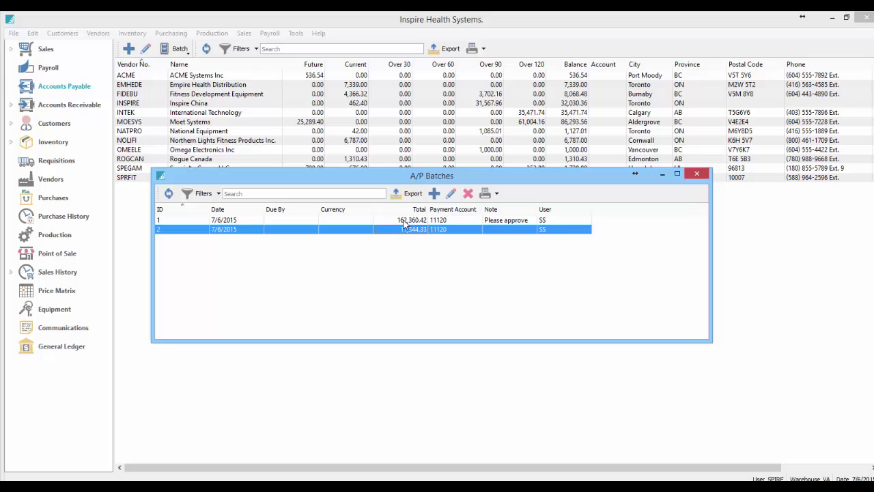
Post batch 1's eight payments and preview the AP cheques in Spire Reports.
double_click(405, 222)
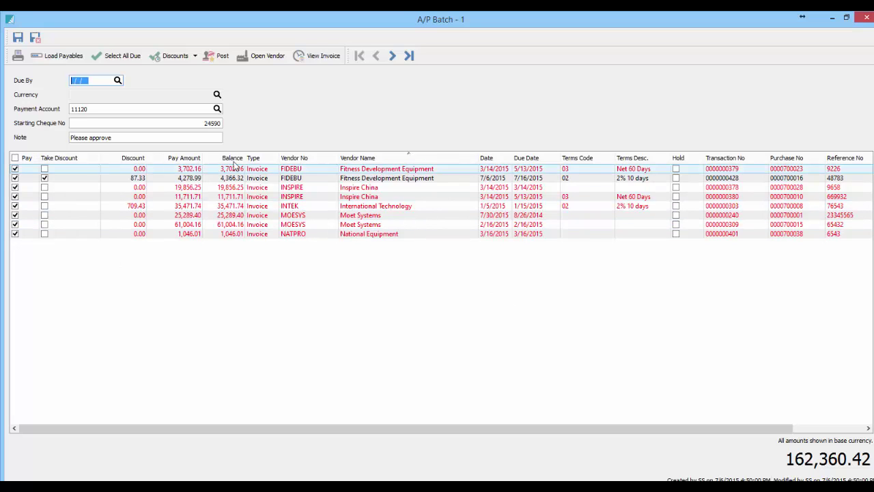
left_click(222, 56)
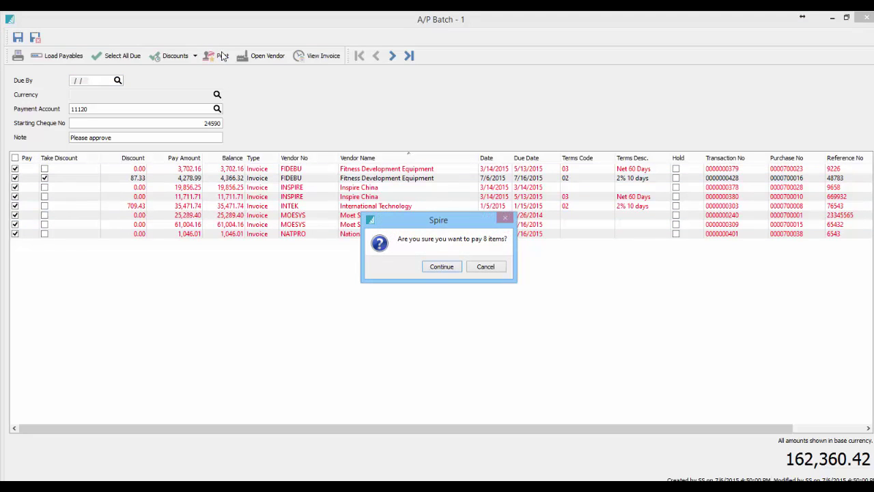
left_click(441, 267)
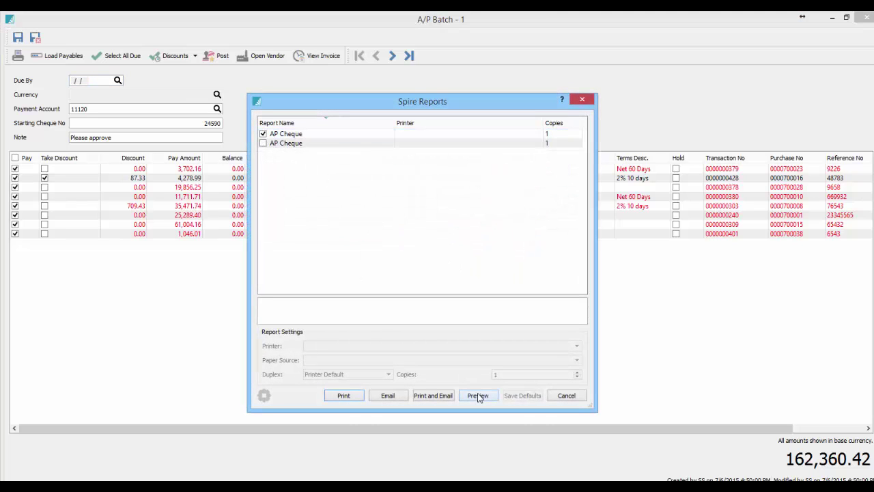
left_click(478, 396)
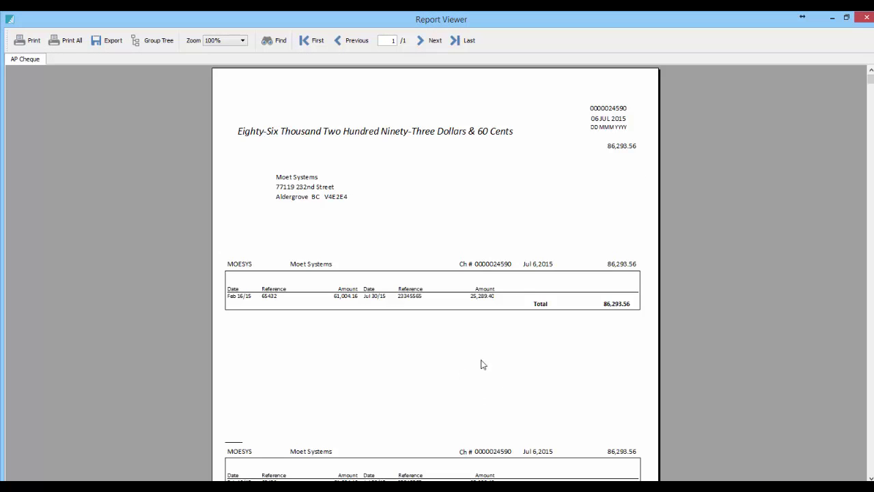
left_click(428, 41)
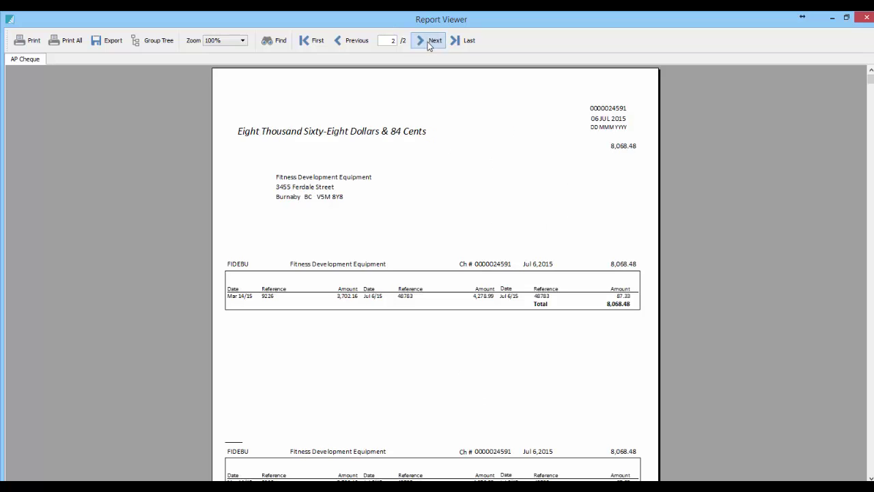
left_click(427, 42)
left_click(427, 41)
left_click(427, 42)
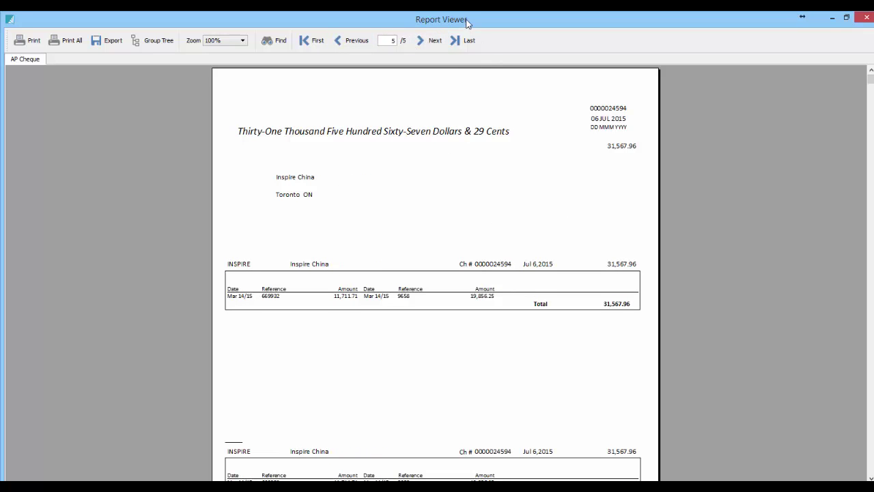
left_click_drag(468, 22, 408, 28)
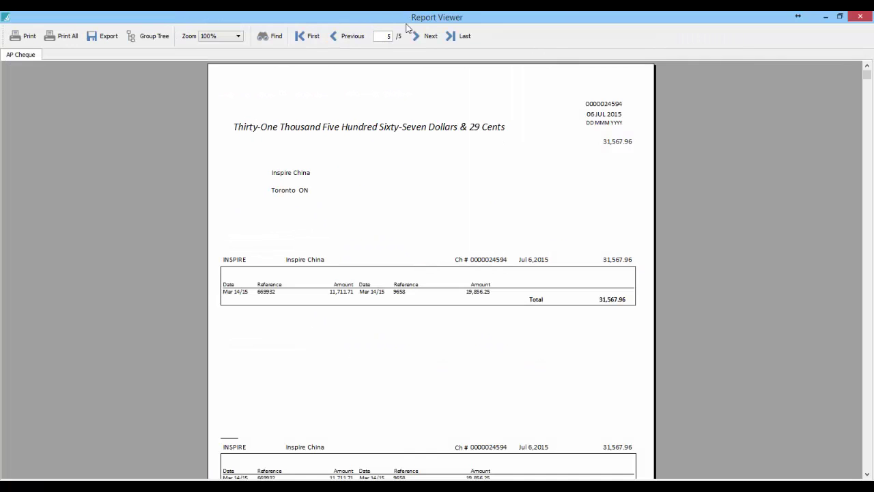
left_click(859, 19)
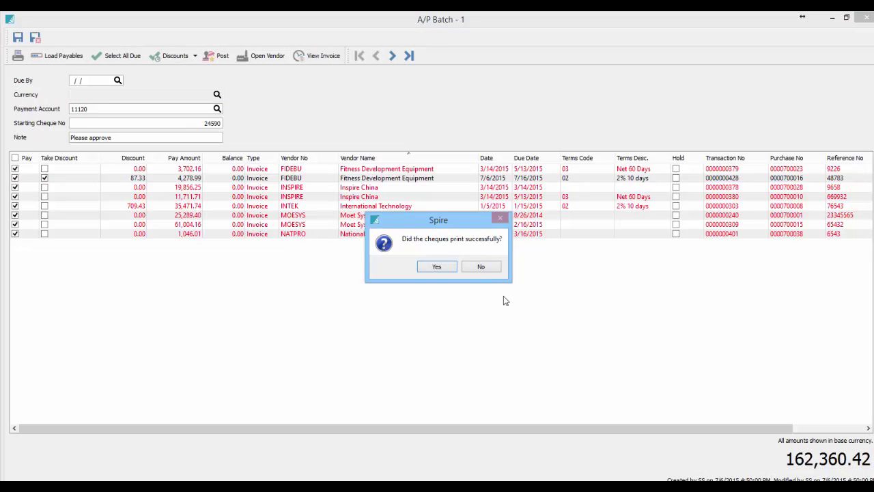
Confirm the cheques printed successfully so batch 1 posts, then close the A/P Batches list.
left_click(441, 268)
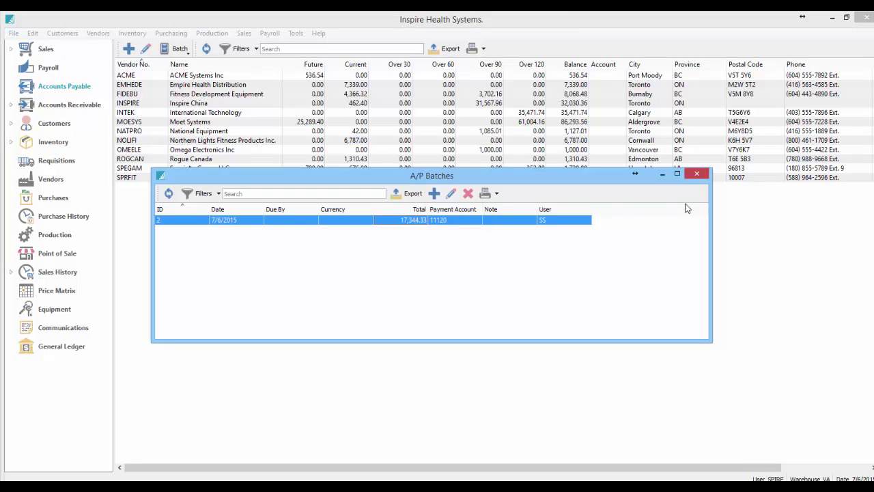
left_click(697, 174)
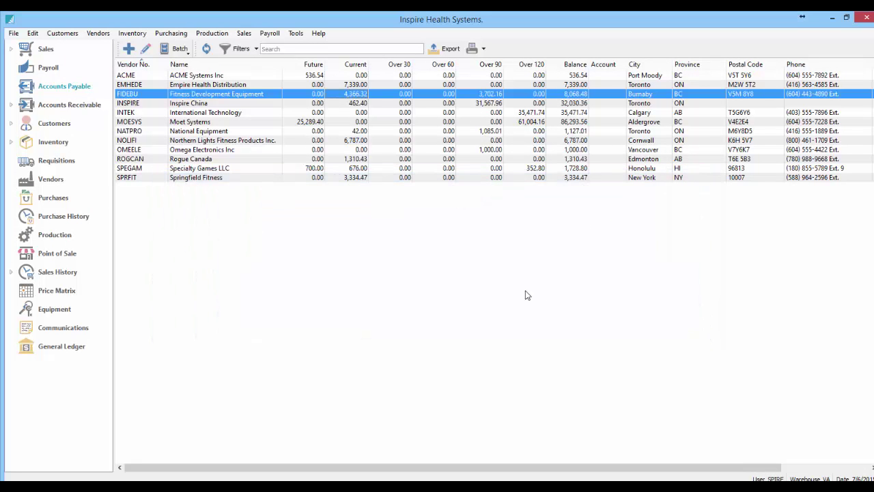